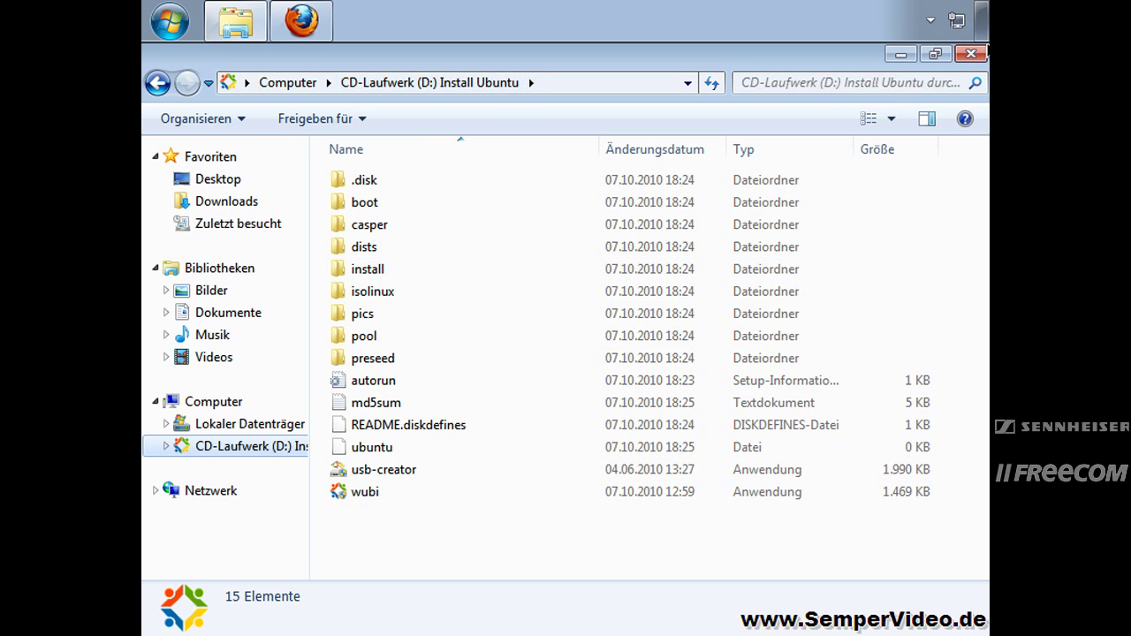
Close the open Explorer and browser windows and restart Windows
click(971, 54)
click(970, 56)
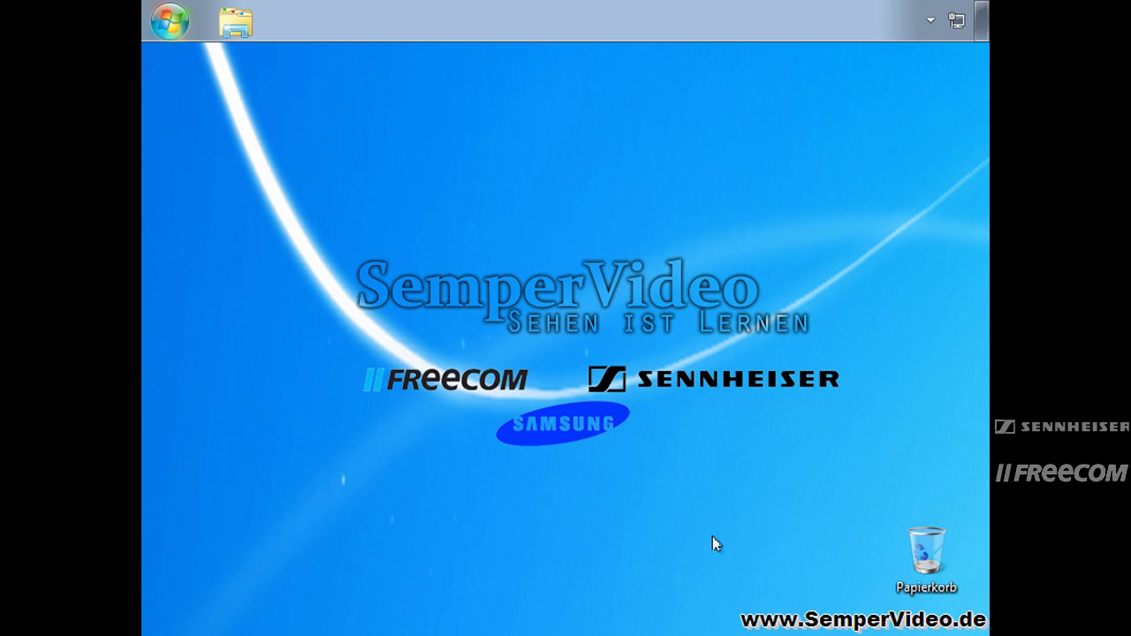
click(170, 21)
click(537, 515)
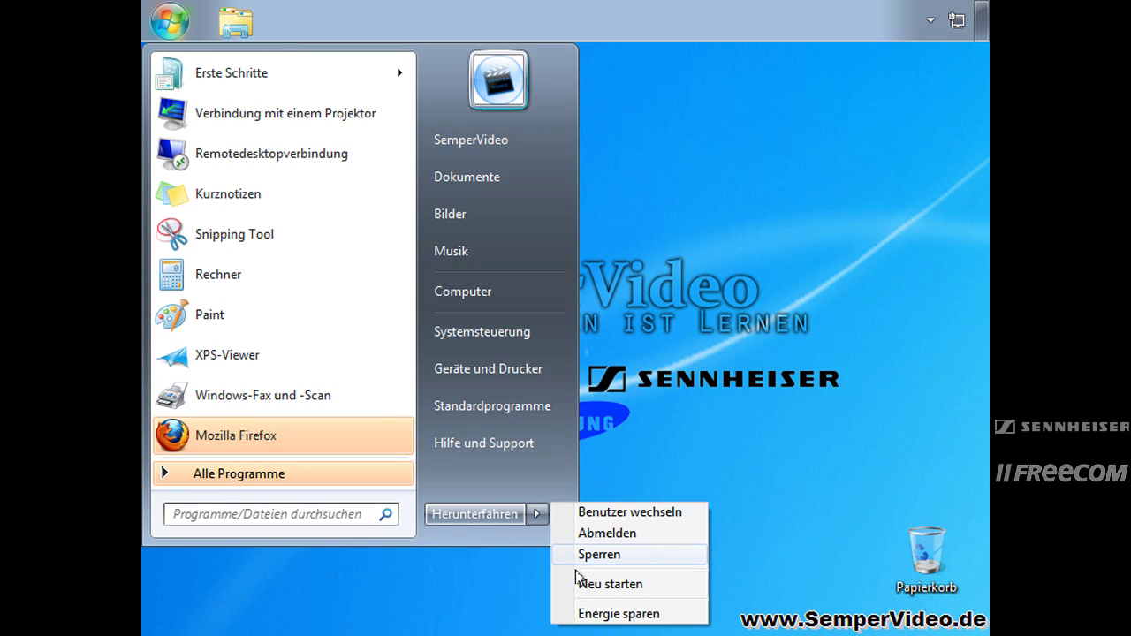
click(609, 584)
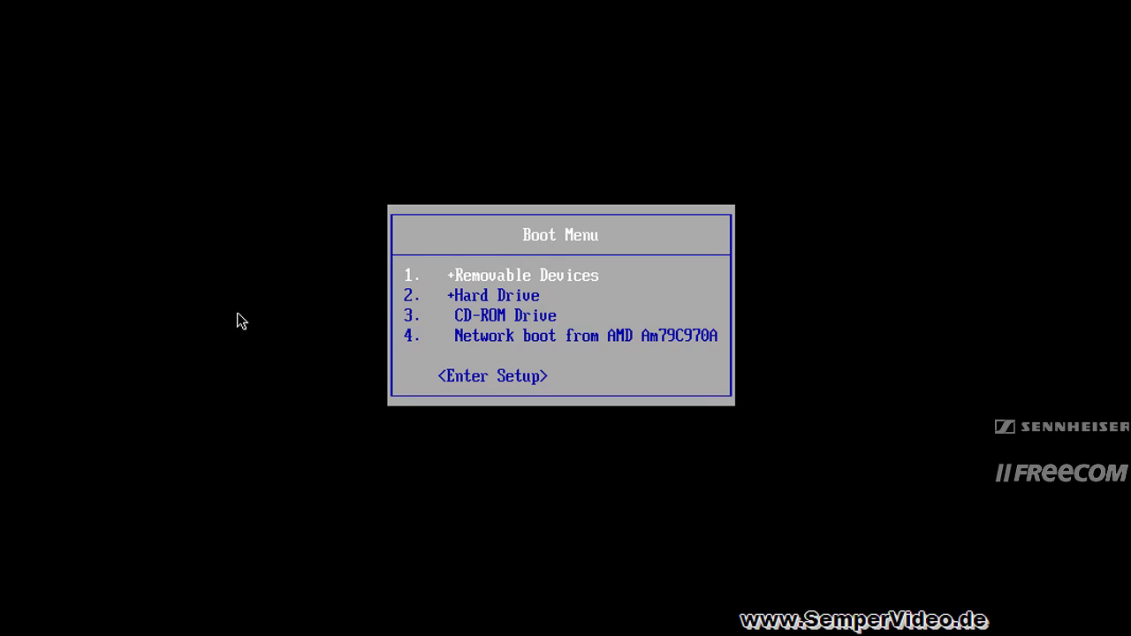
Boot the computer from the CD-ROM Drive
key(Down)
key(Down)
key(Down)
key(Up)
key(Return)
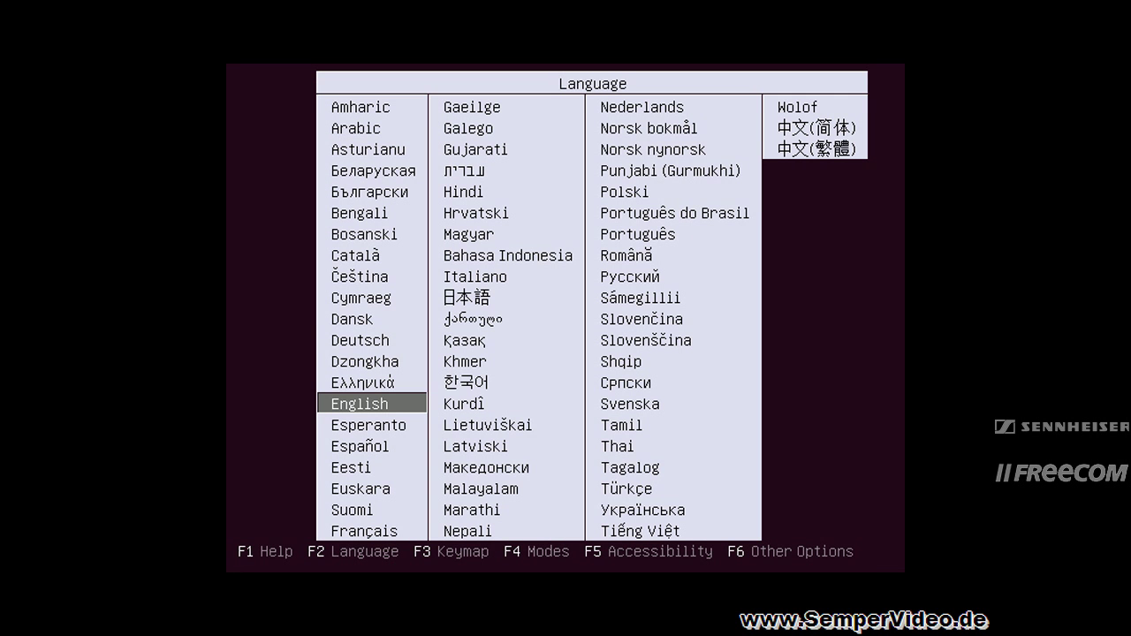
Set the language of the Ubuntu boot screen to Deutsch
key(Up)
key(Up)
key(Up)
key(Return)
Start the Ubuntu installation with the "Ubuntu installieren" boot option
key(Down)
key(Down)
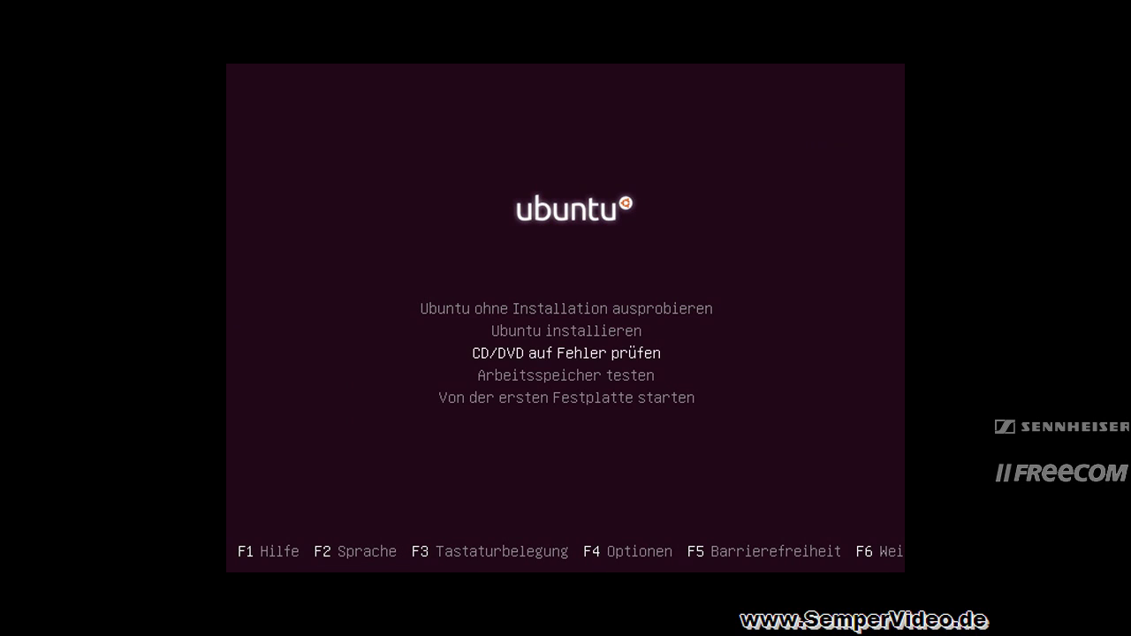
key(Up)
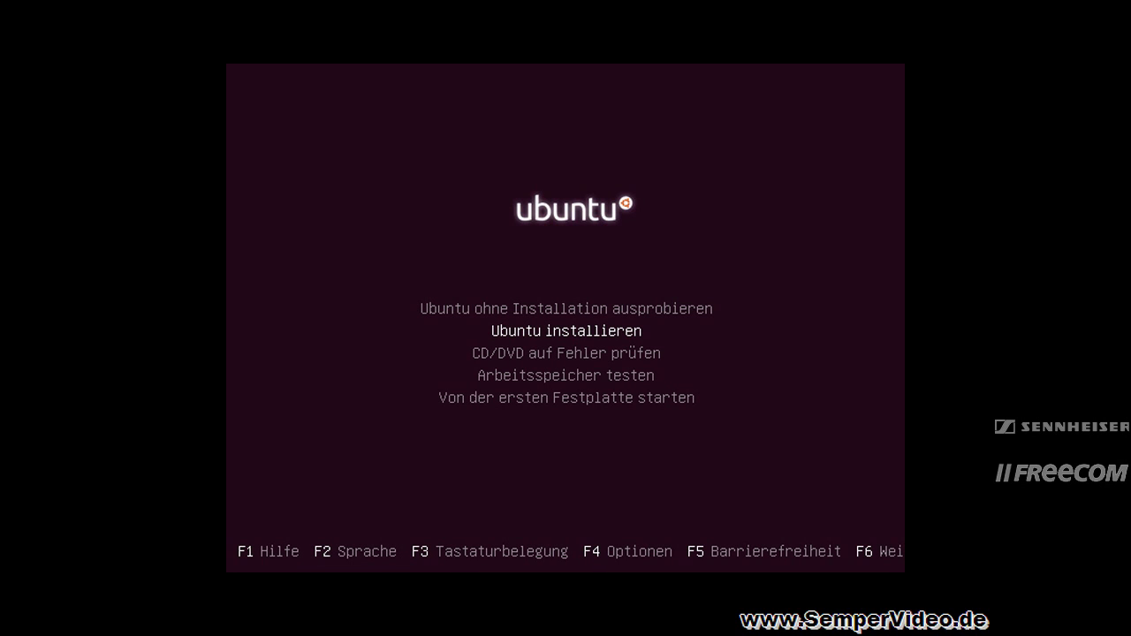
key(Return)
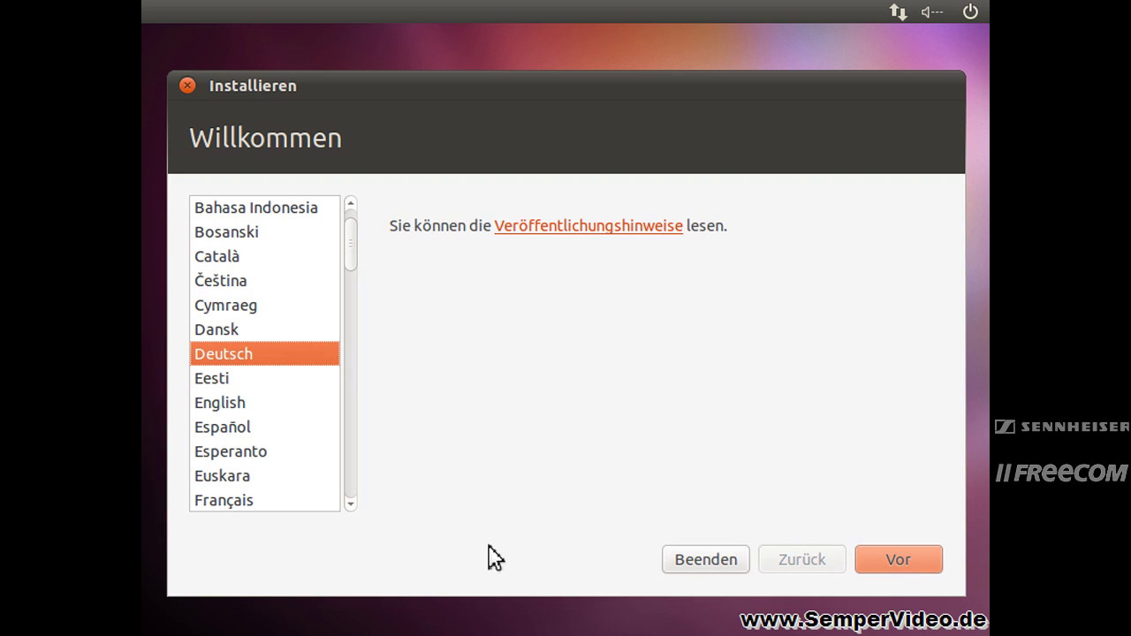
Accept Deutsch as installer language and enable downloading updates during installation and installing third-party software
click(908, 565)
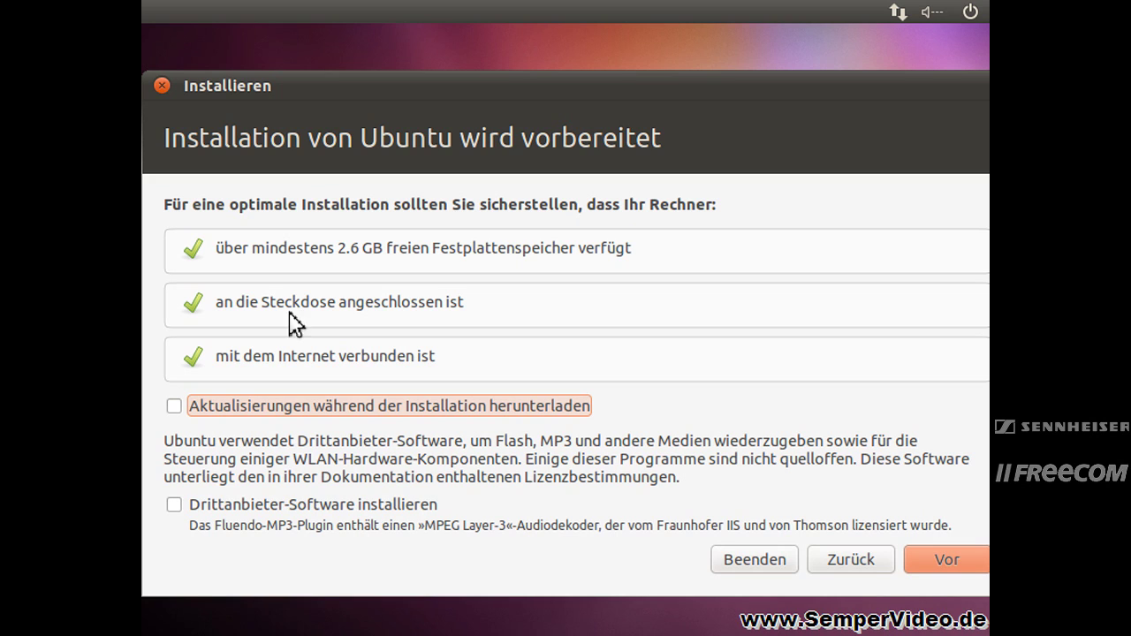
click(175, 409)
click(175, 506)
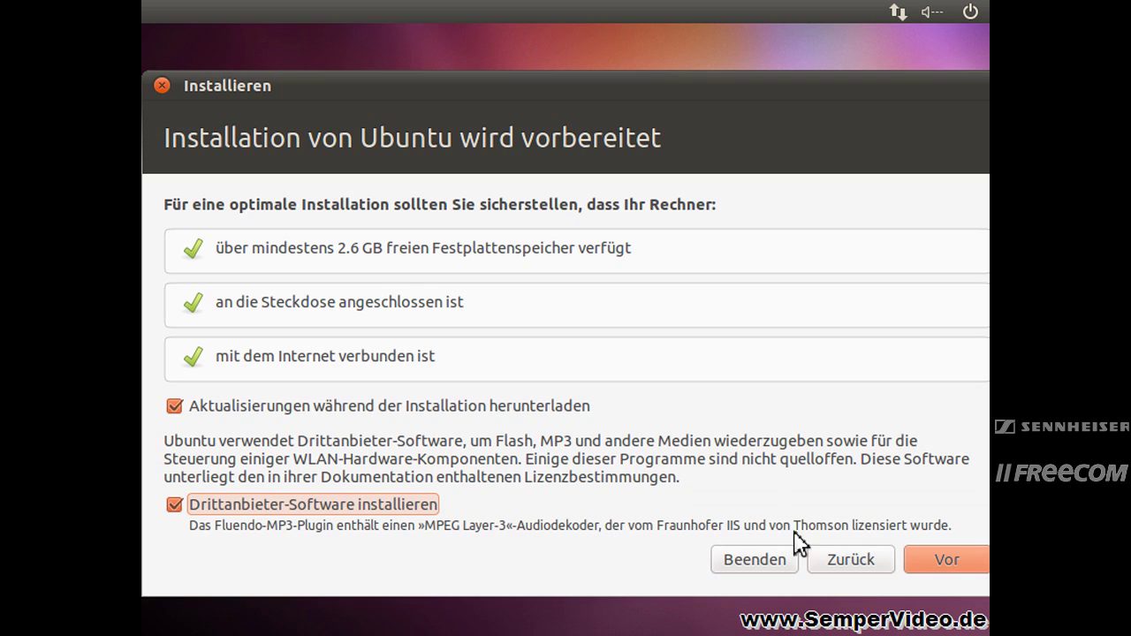
click(939, 558)
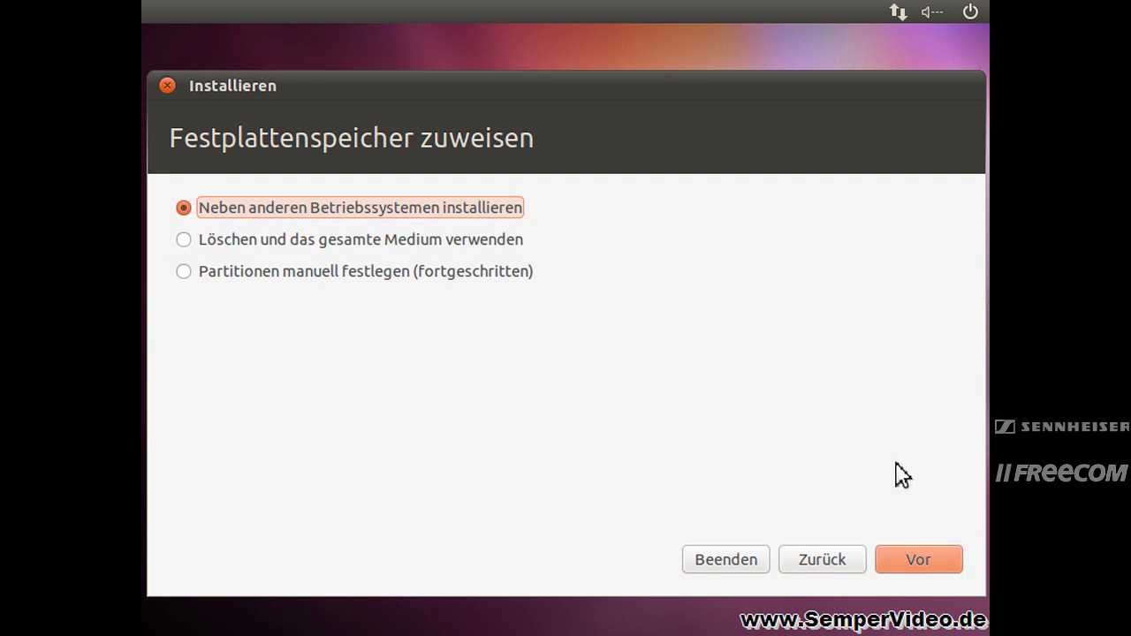
Install Ubuntu alongside the other operating systems with the proposed disk split and approve writing the partition changes
click(932, 565)
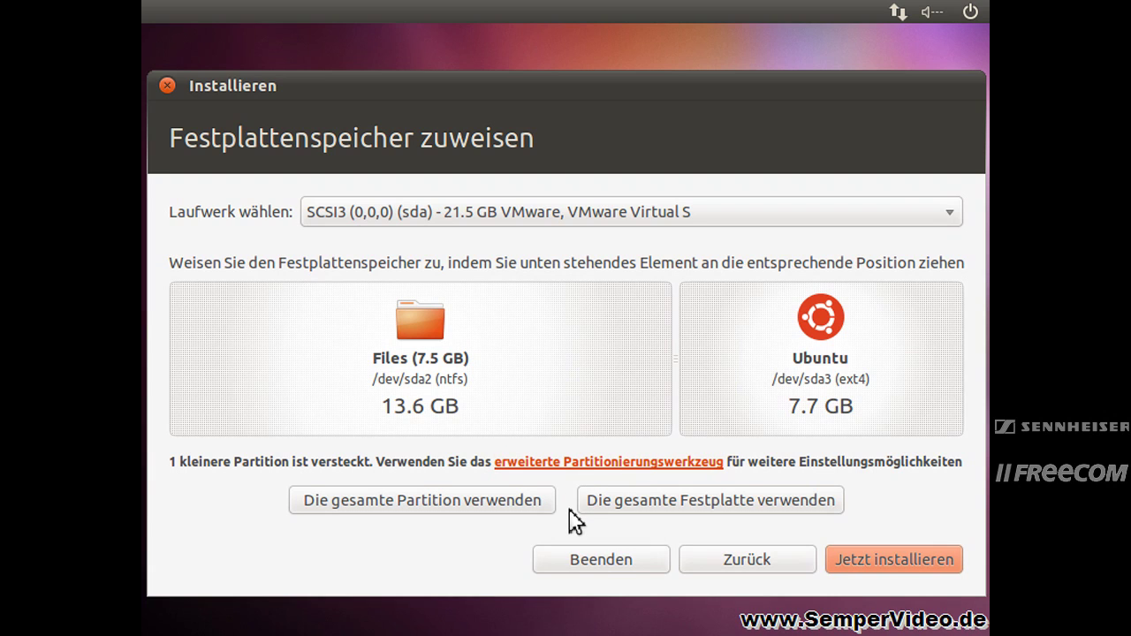
click(881, 562)
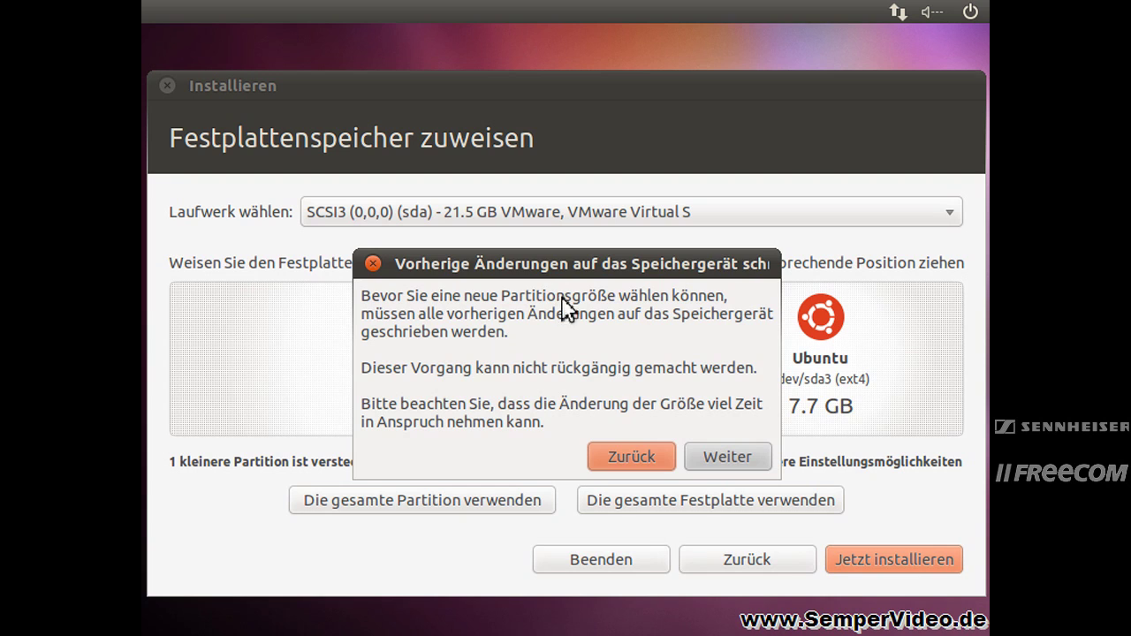
click(730, 460)
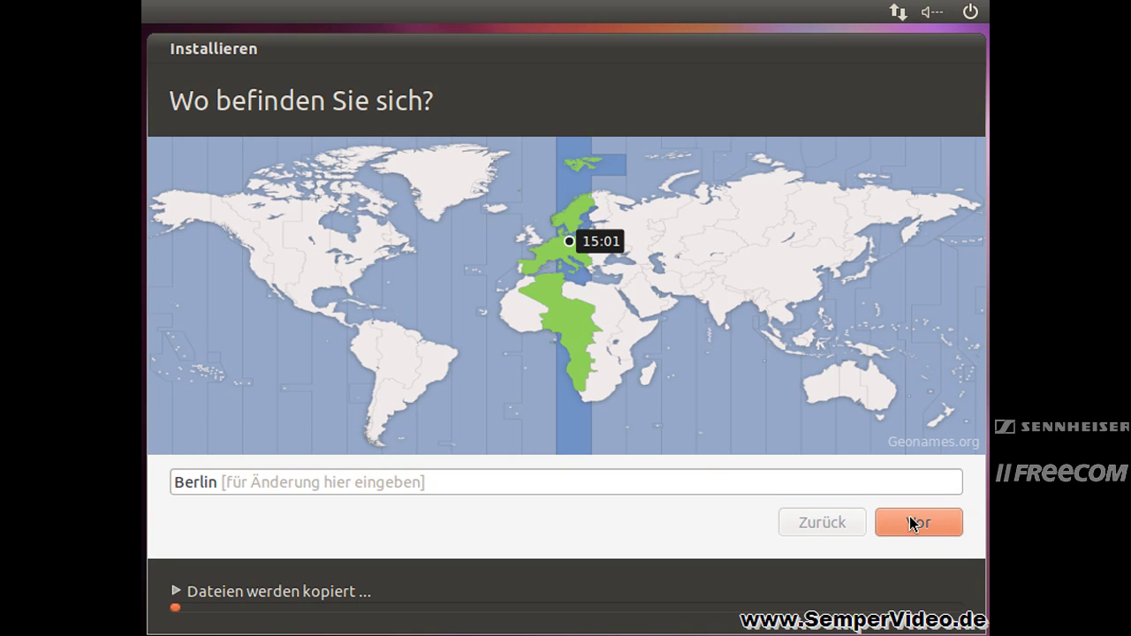
Accept Berlin as the location and Deutschland as the keyboard layout
click(942, 534)
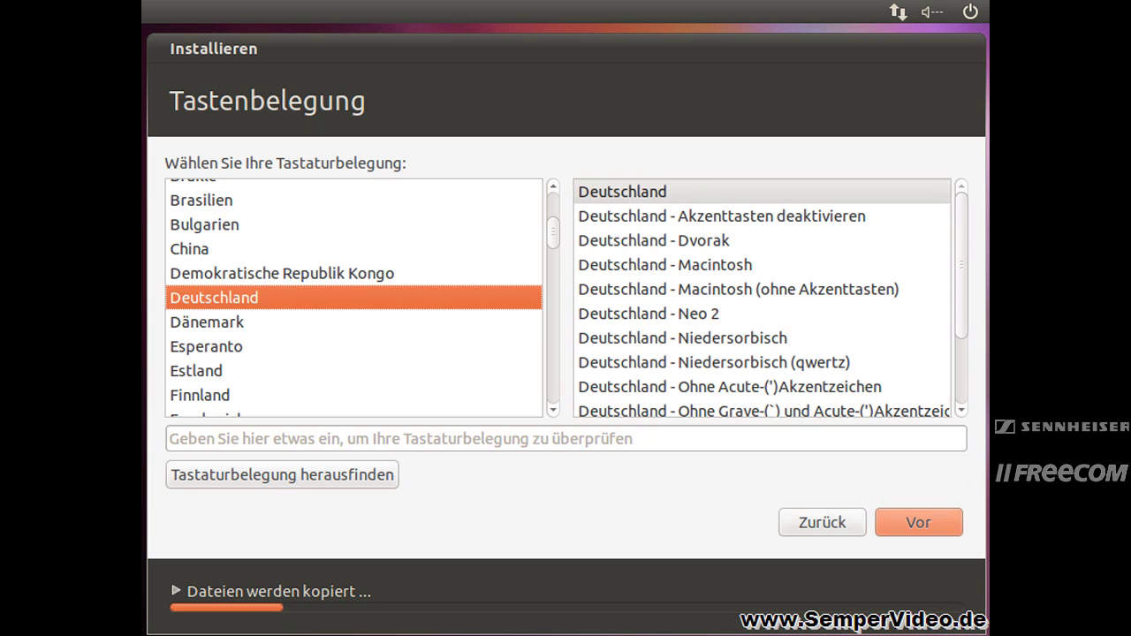
click(919, 522)
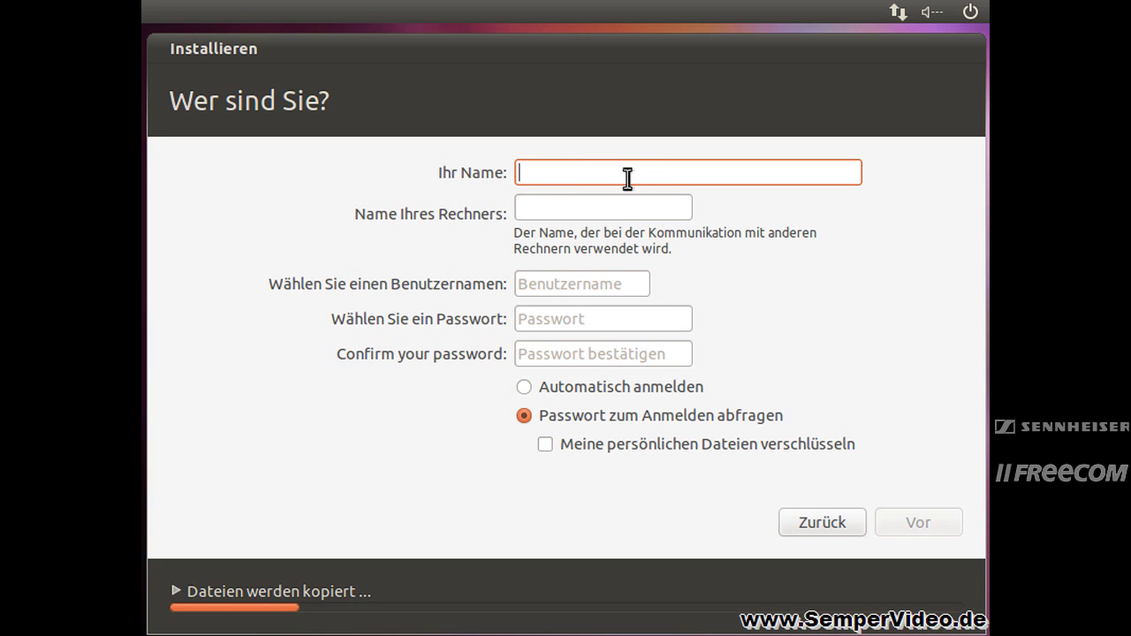
Enter SemperVideo as the user's name and set the computer name to sempervideo-1010
text(SemperVideo)
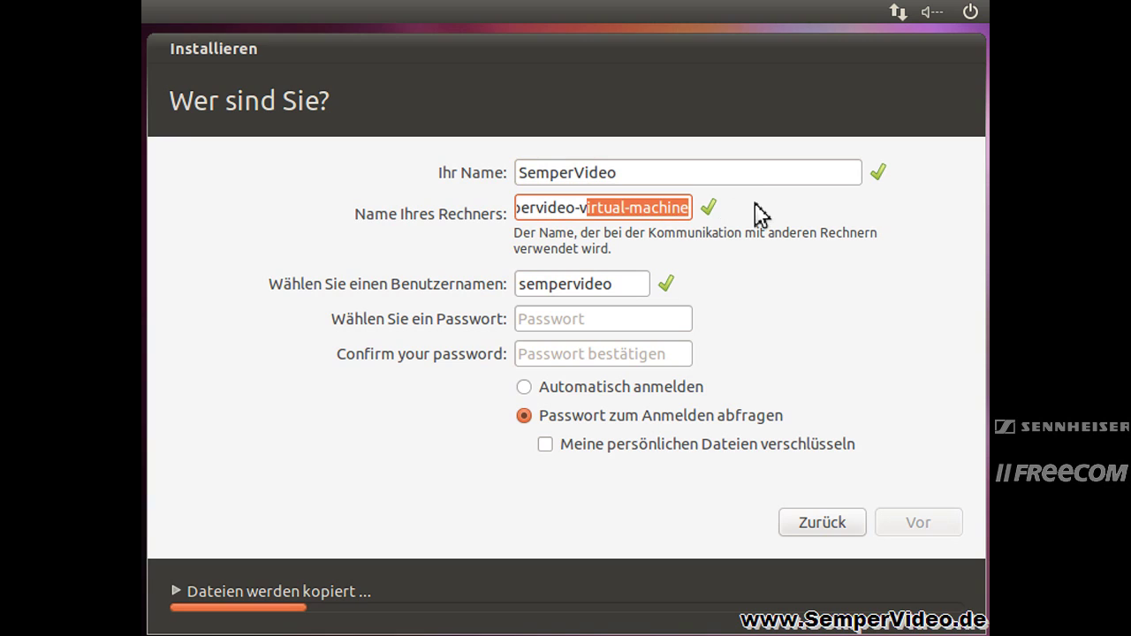
key(BackSpace)
text(1010)
key(Left)
key(Left)
key(Left)
key(Left)
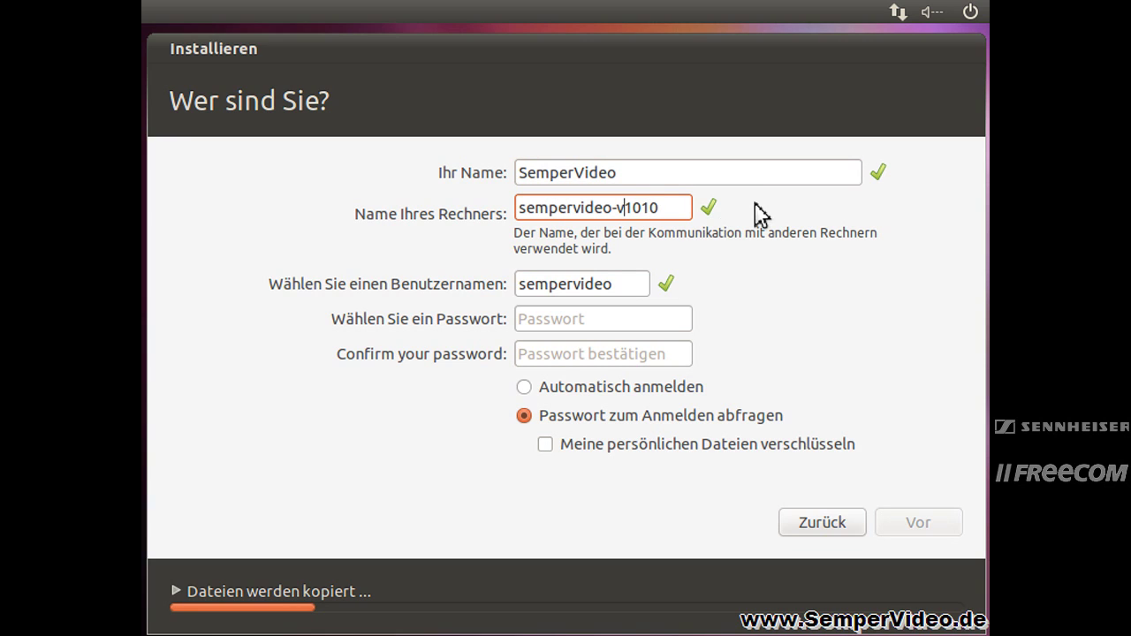
key(BackSpace)
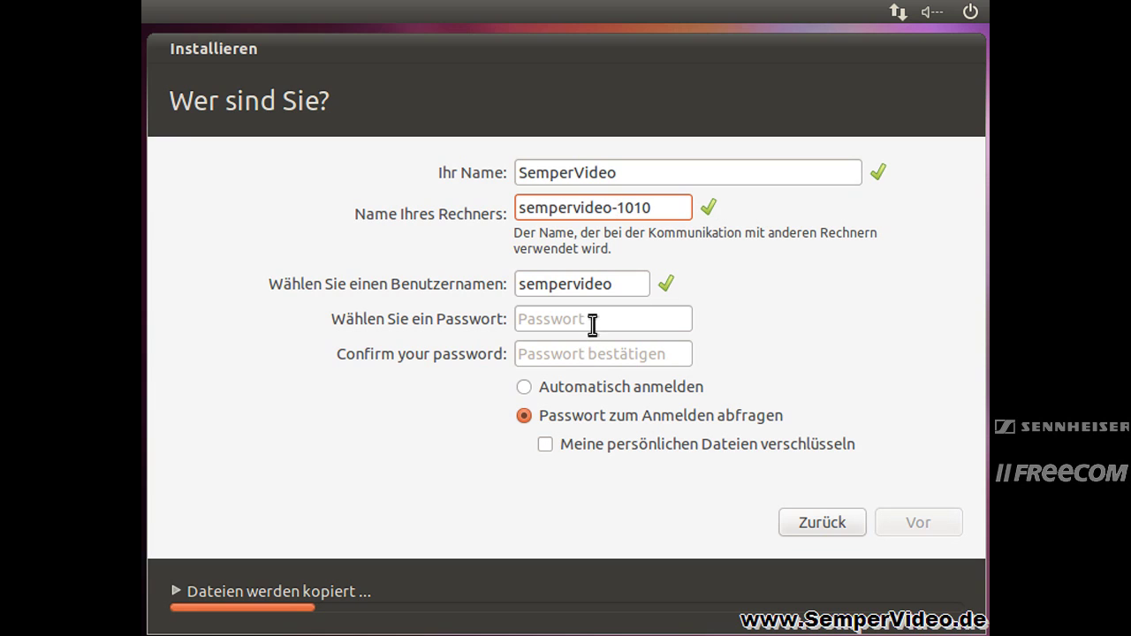
Enter the account password and repeat it in the confirmation field
click(641, 323)
text(*********)
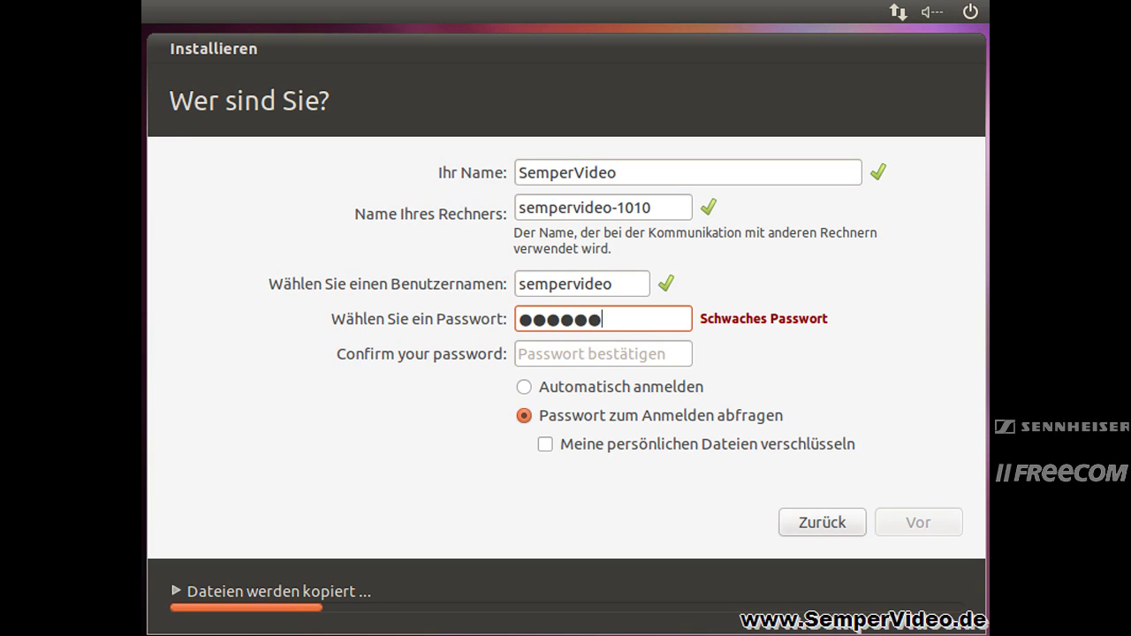
text(*)
key(Tab)
text(*********)
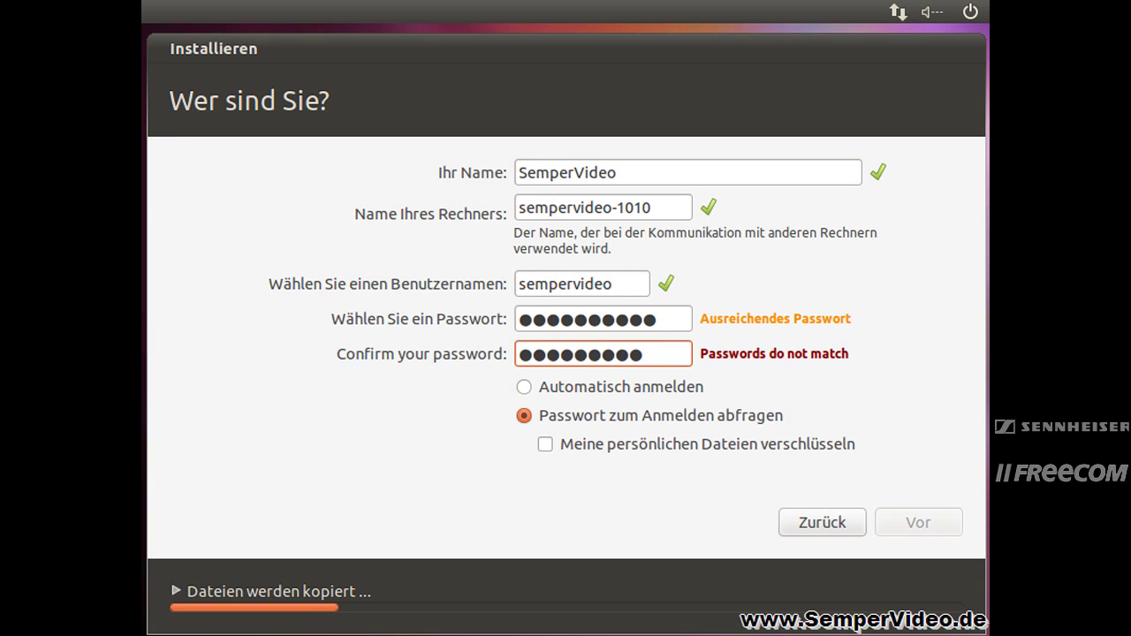
text(*)
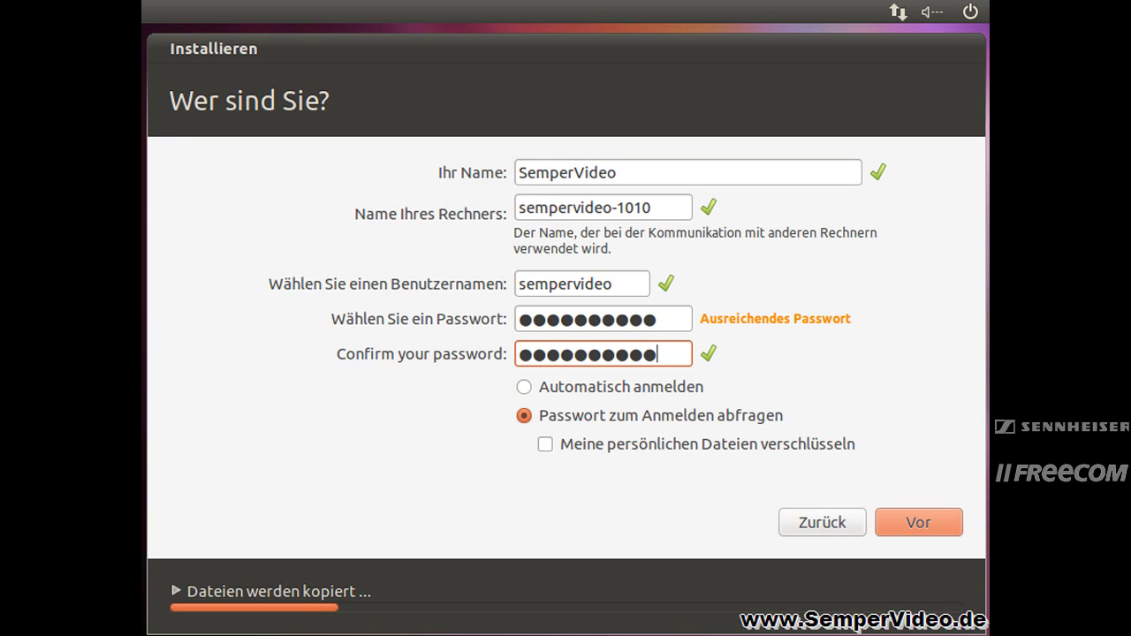
Enable encryption of the personal files with a password required at login, and submit the user details
click(525, 391)
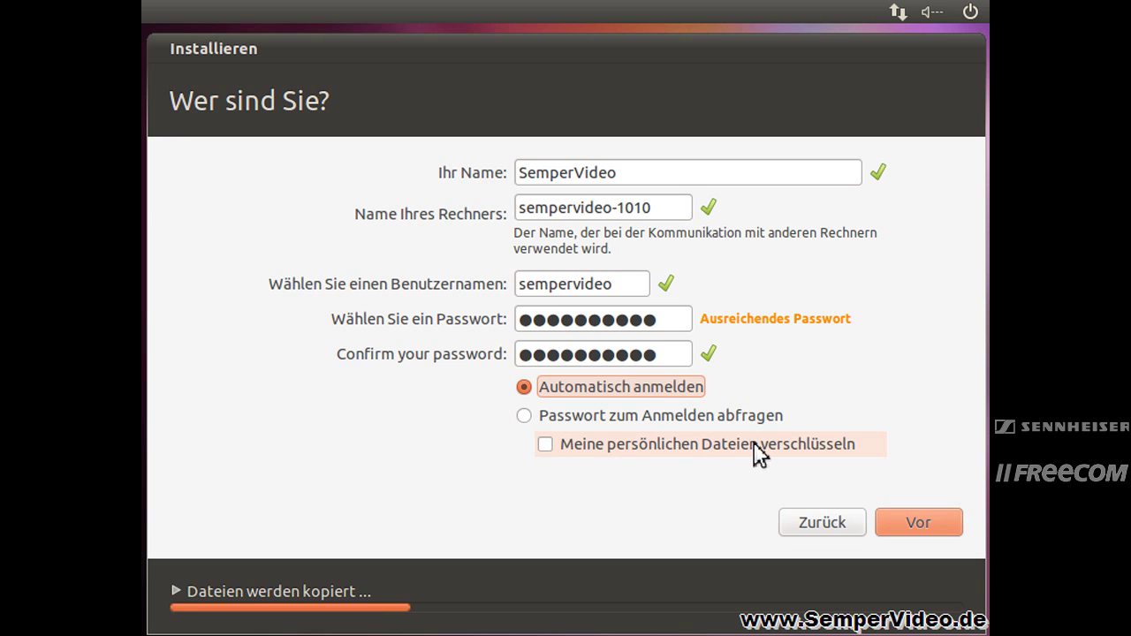
click(546, 451)
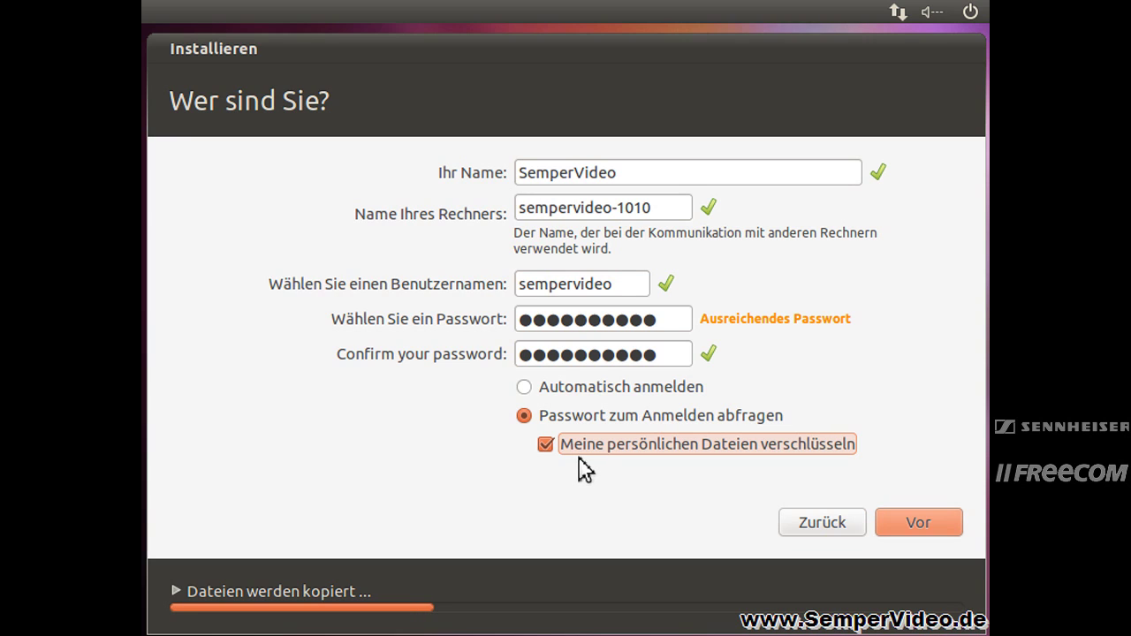
click(915, 523)
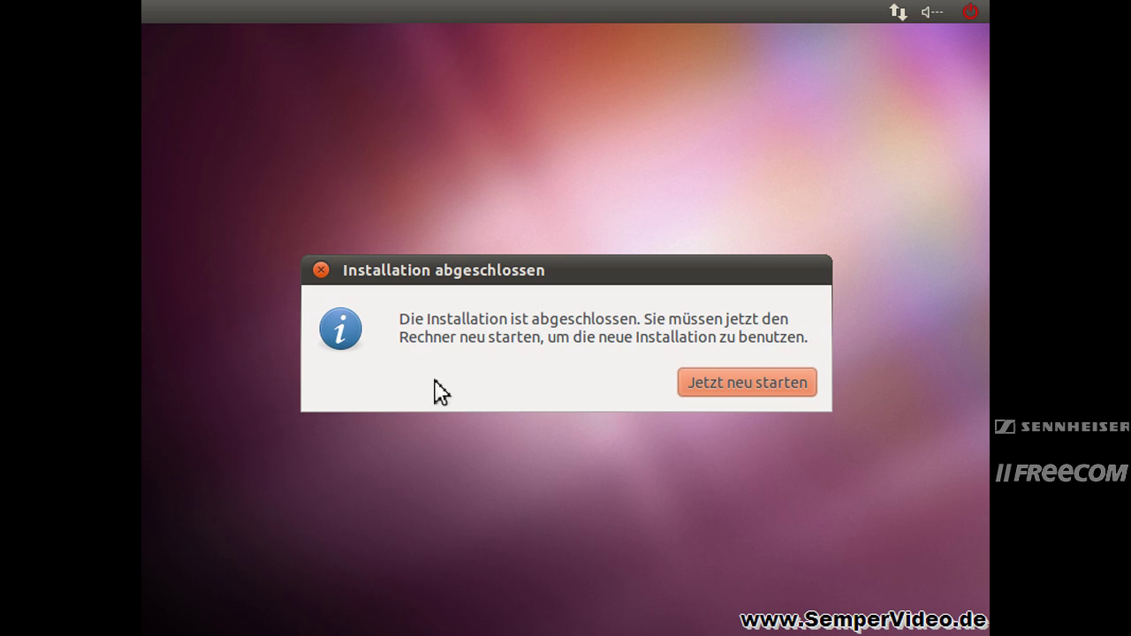
Restart the computer to use the new Ubuntu installation
click(795, 386)
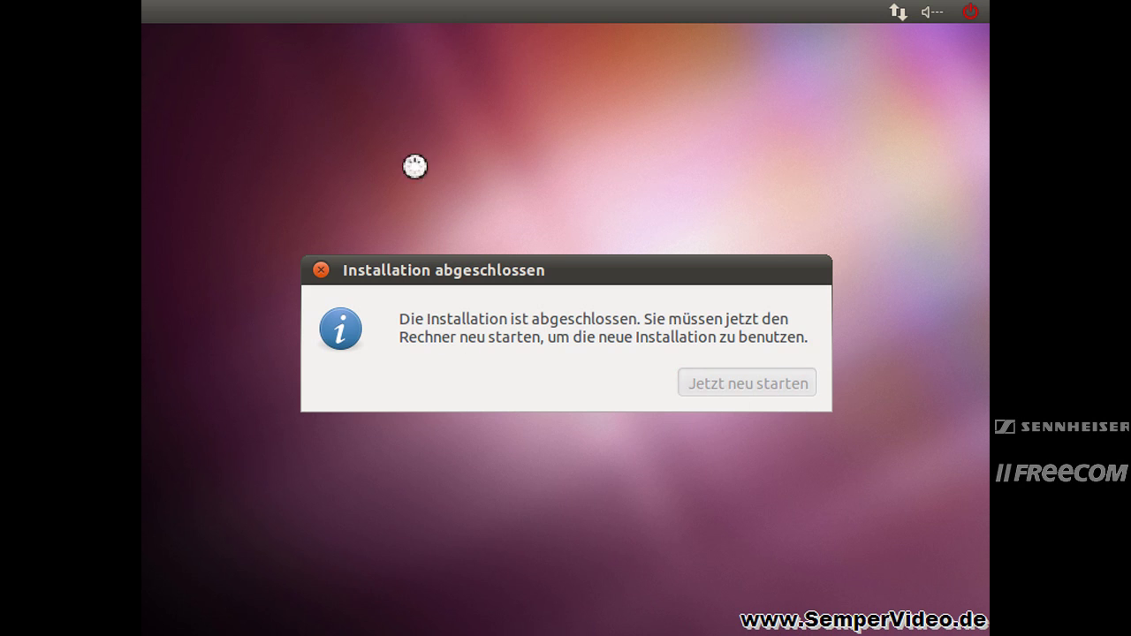